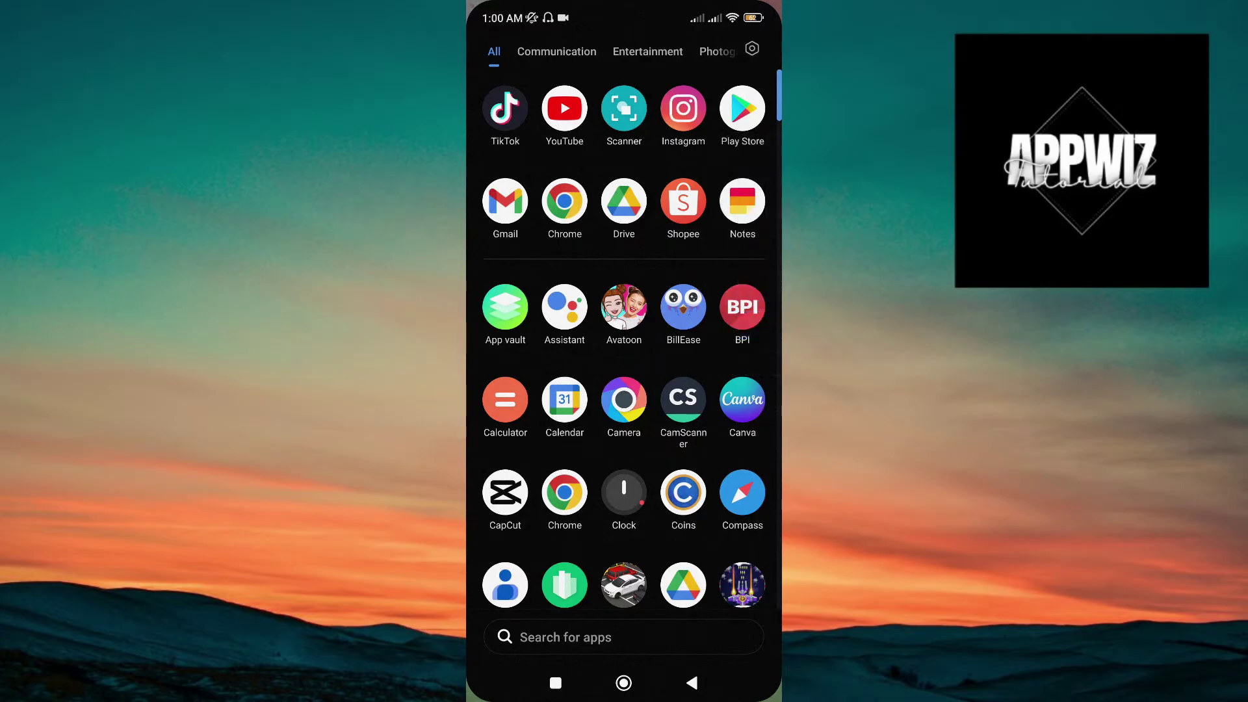
- Search Google Play for 'buttons remapper' and install Buttons Remapper: Map & Combo
left_click(742, 108)
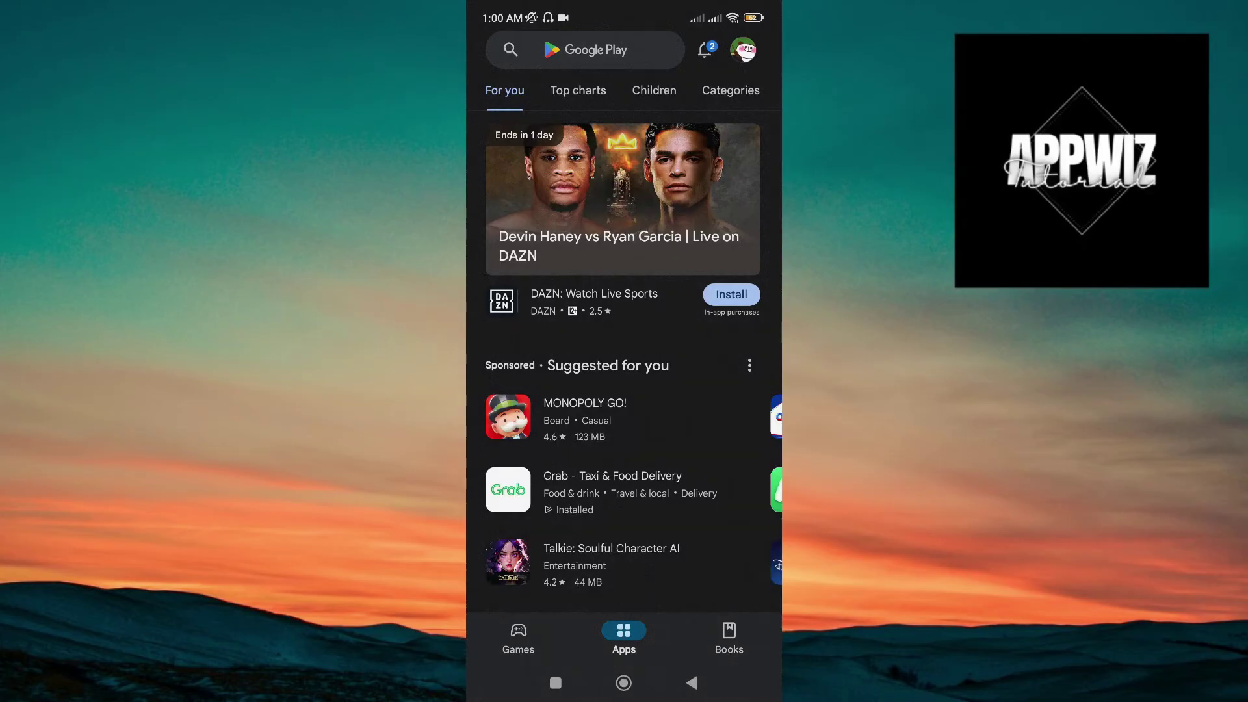
left_click(595, 49)
type("buttons")
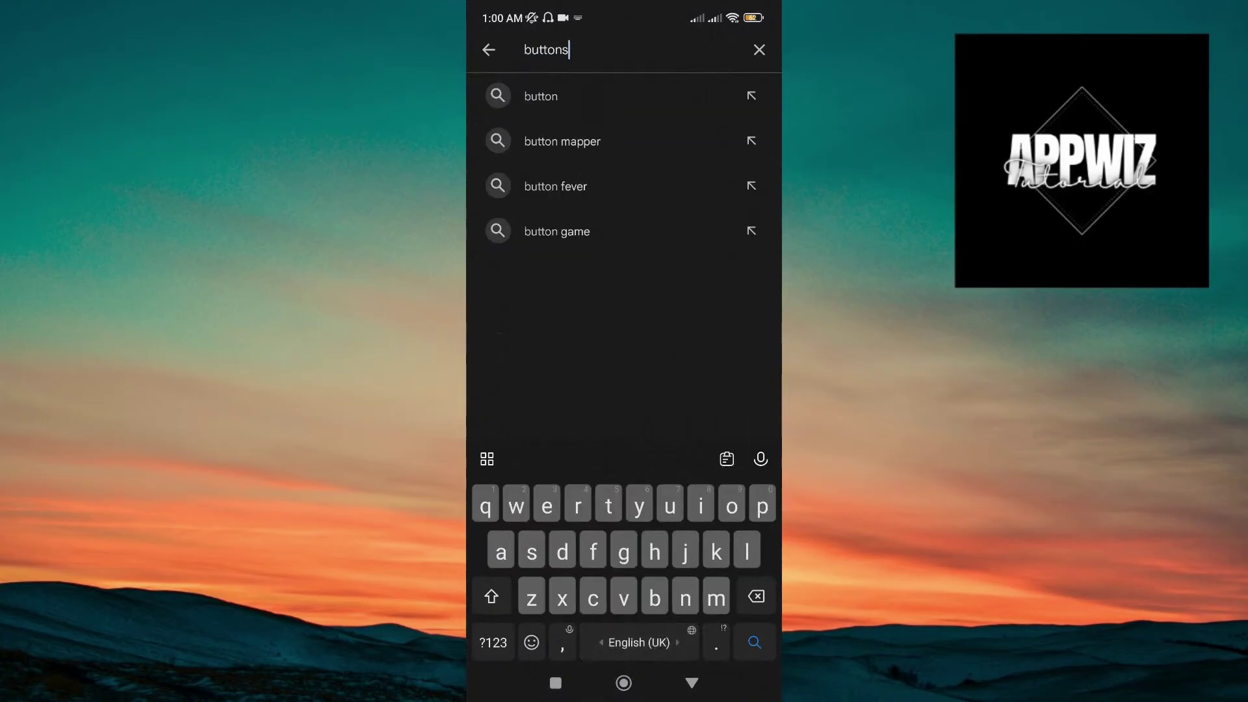
type(" rem")
left_click(625, 140)
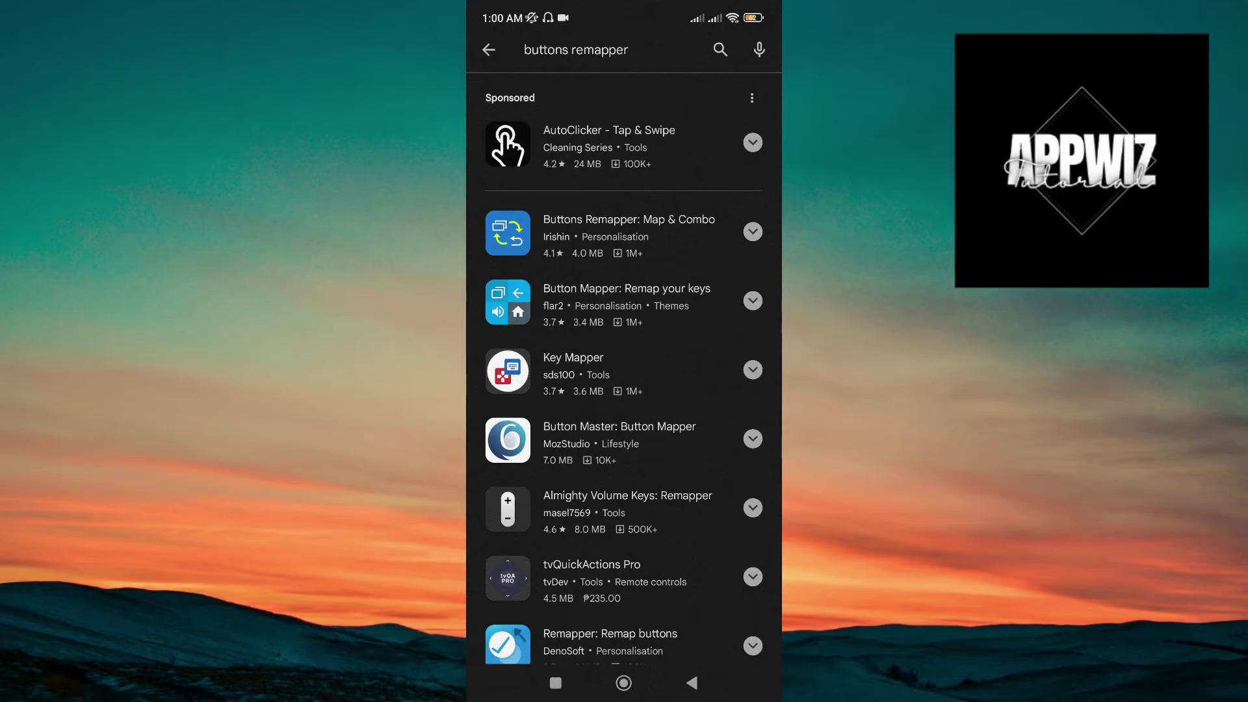
left_click(629, 230)
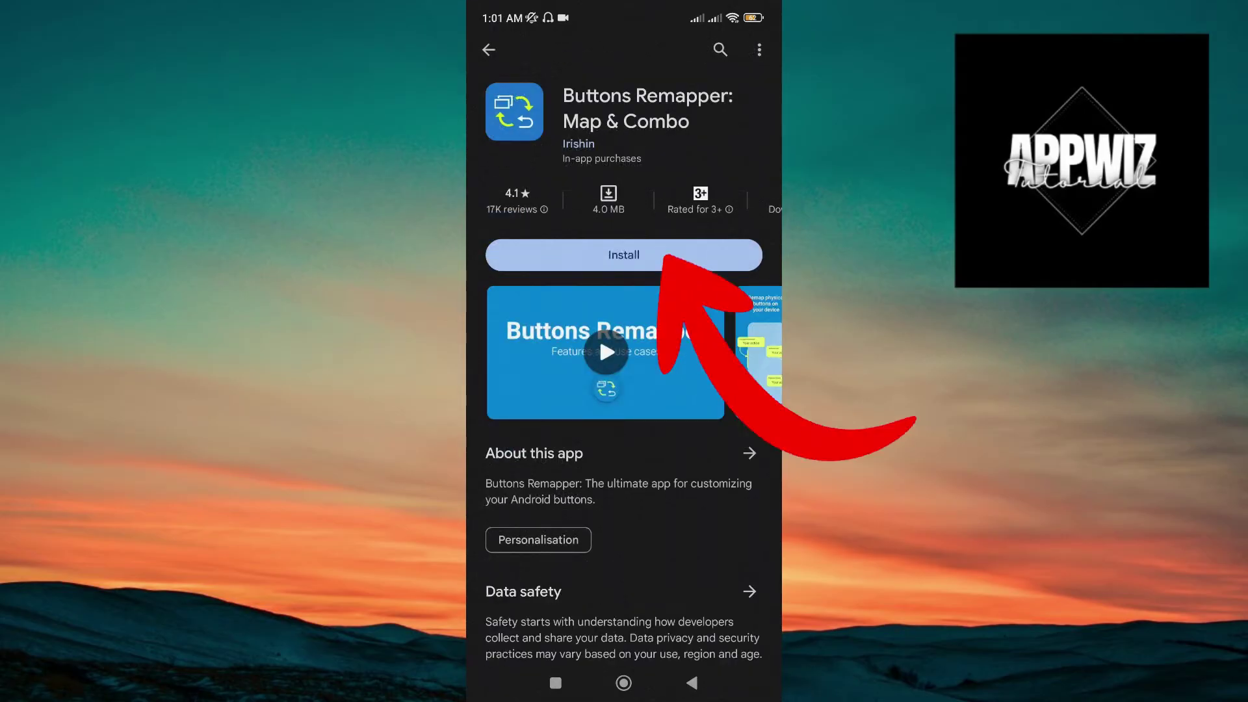
left_click(623, 254)
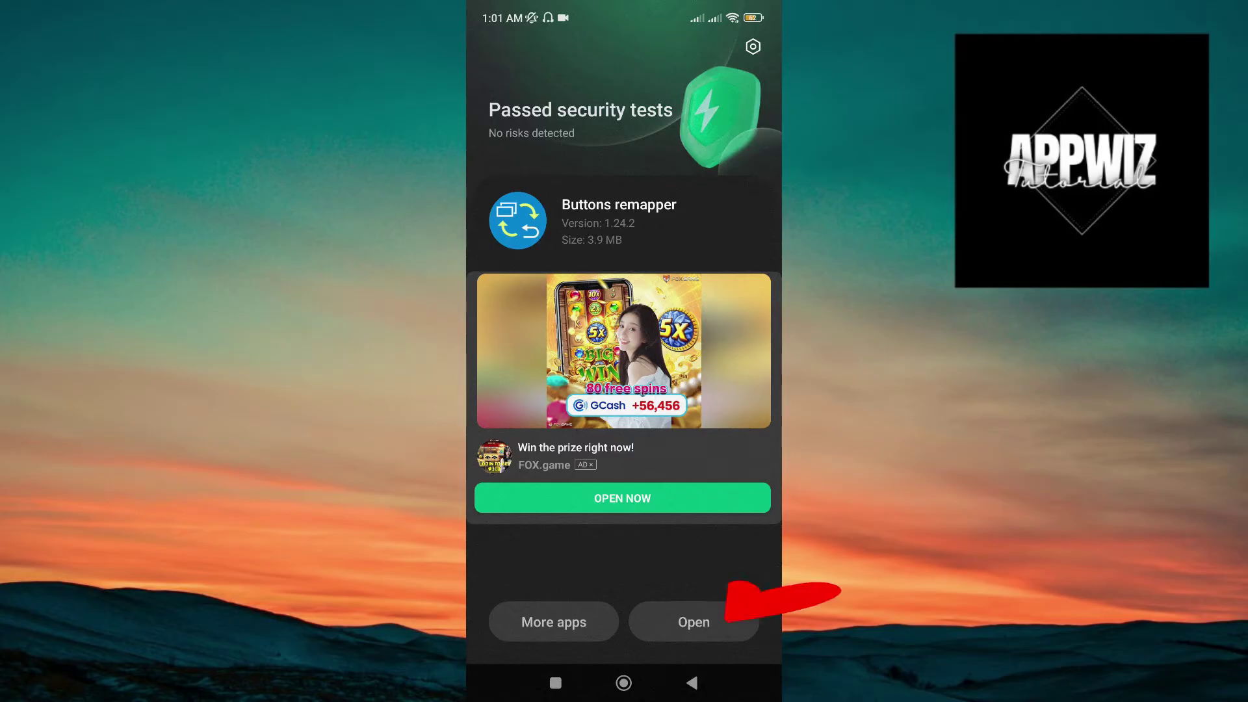
- Launch Buttons Remapper, switch on Service enabled and continue past the Hint to Accessibility settings
left_click(693, 622)
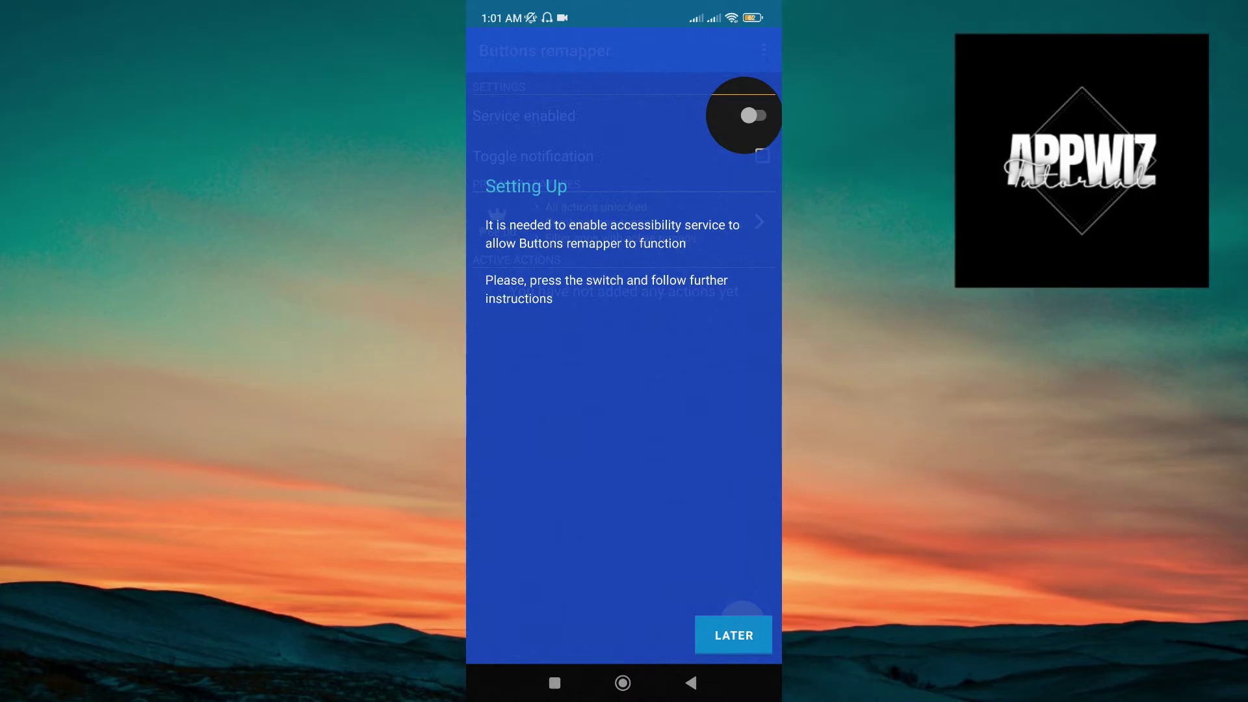
left_click(754, 116)
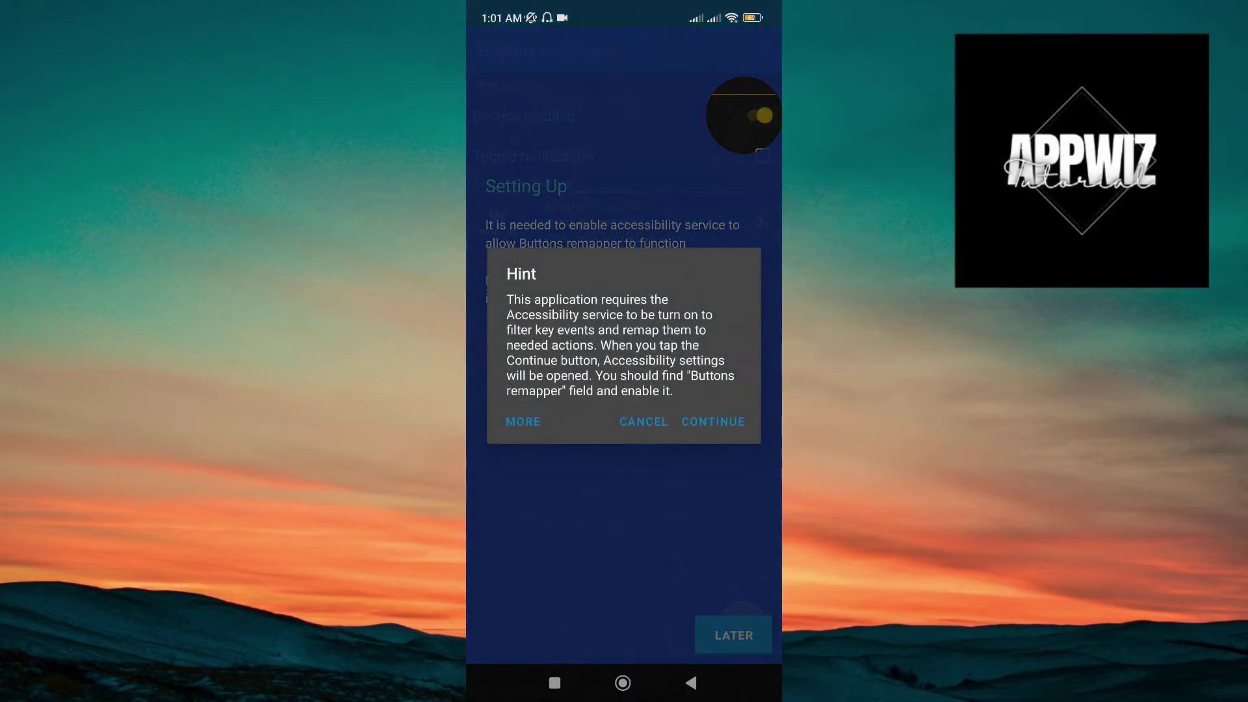
left_click(713, 421)
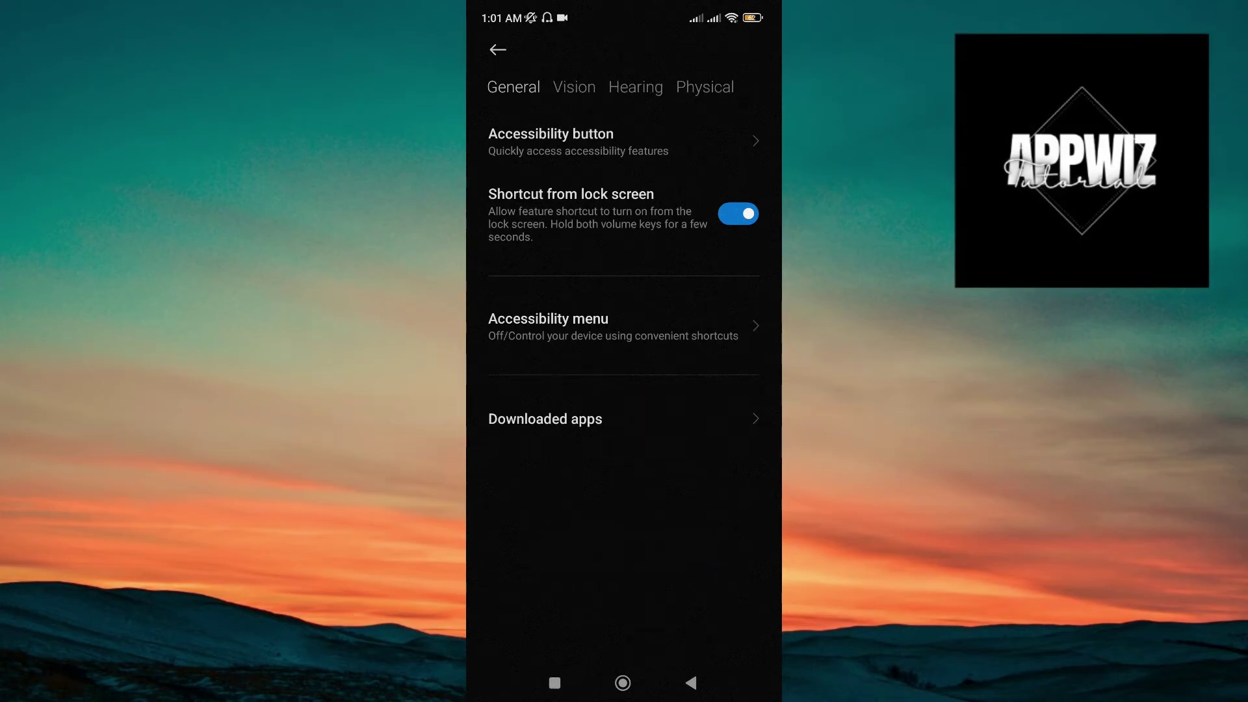
- Enable Use Buttons remapper under Downloaded apps and go back to the app
left_click(545, 419)
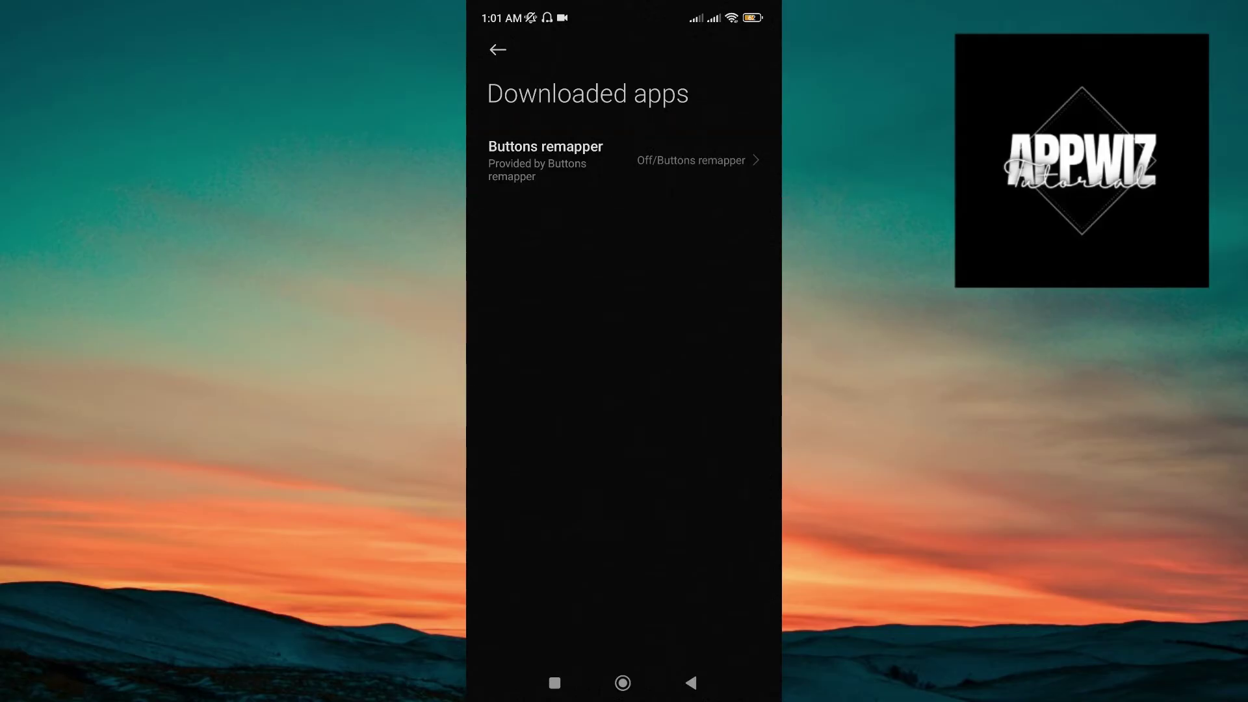
left_click(624, 161)
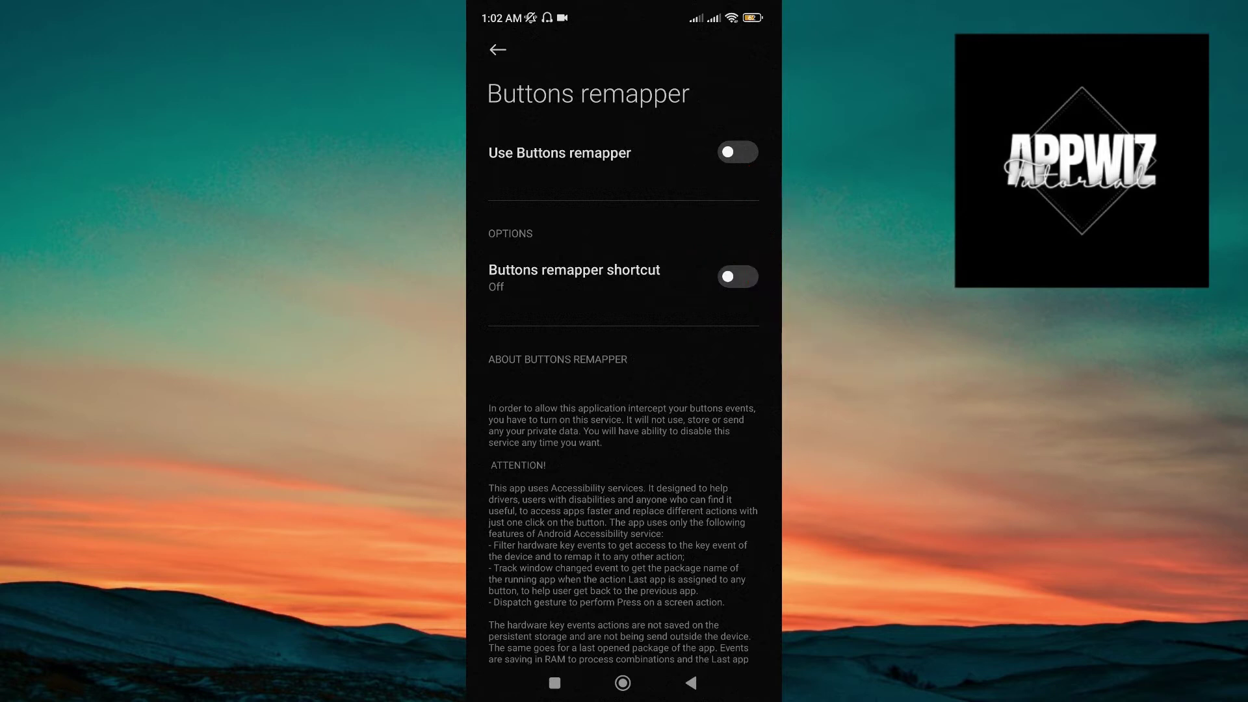
left_click(738, 152)
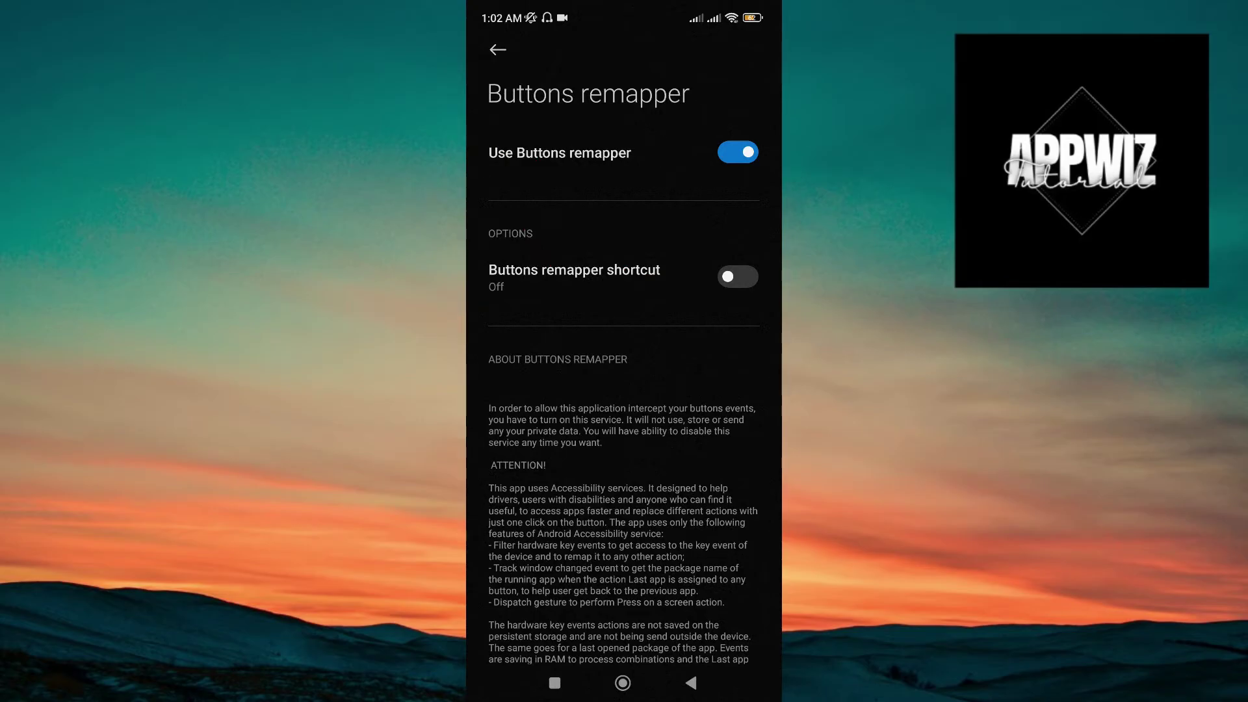
left_click(497, 50)
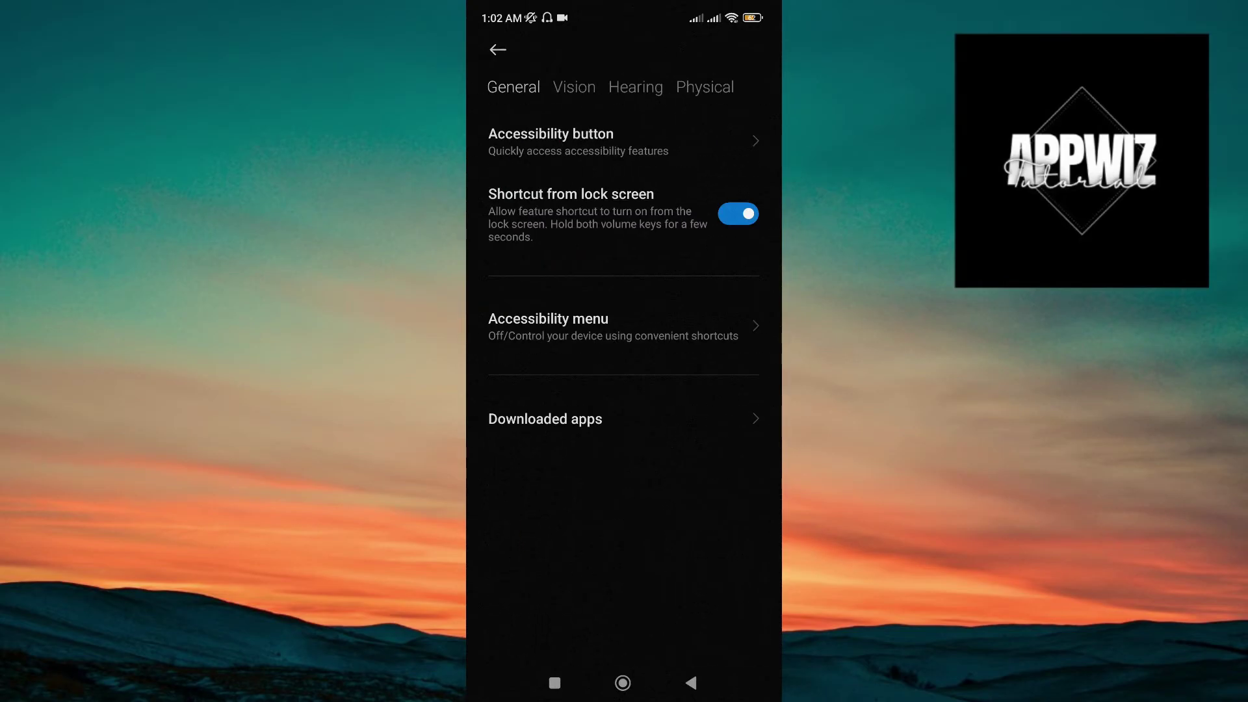
left_click(498, 50)
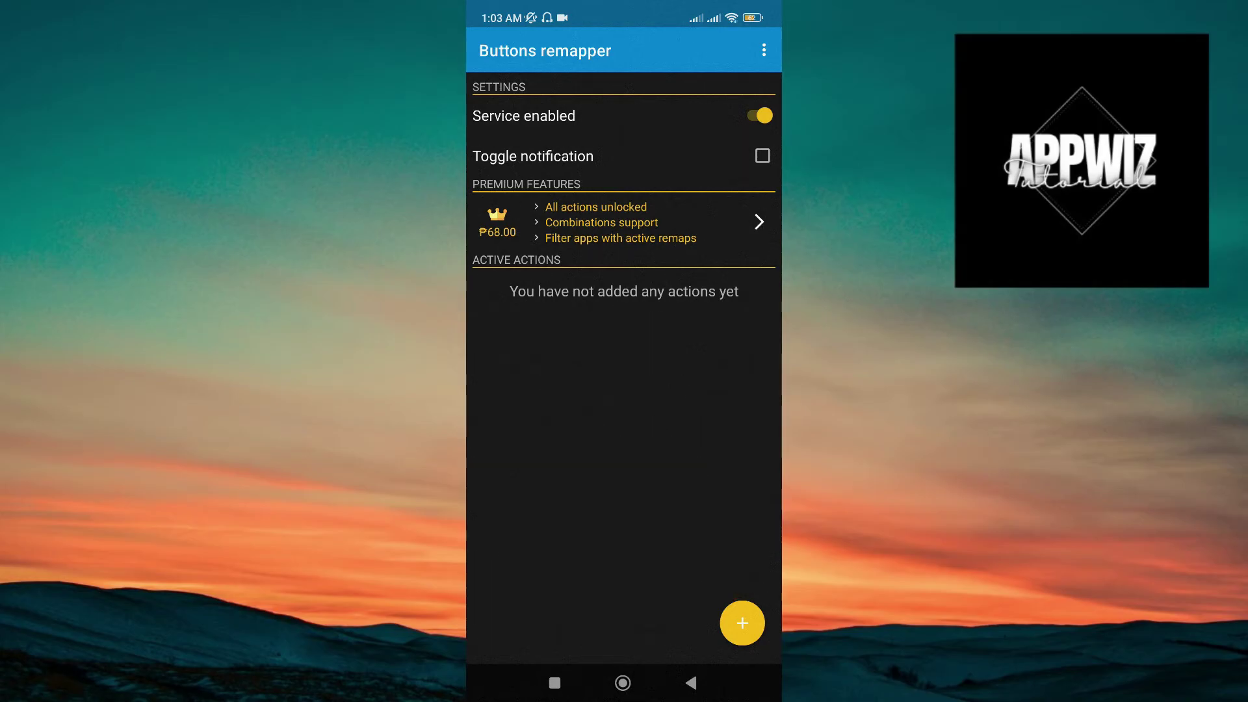
- Add a short-and-long-press action: Volume + does nothing, with Block system action kept checked
left_click(743, 623)
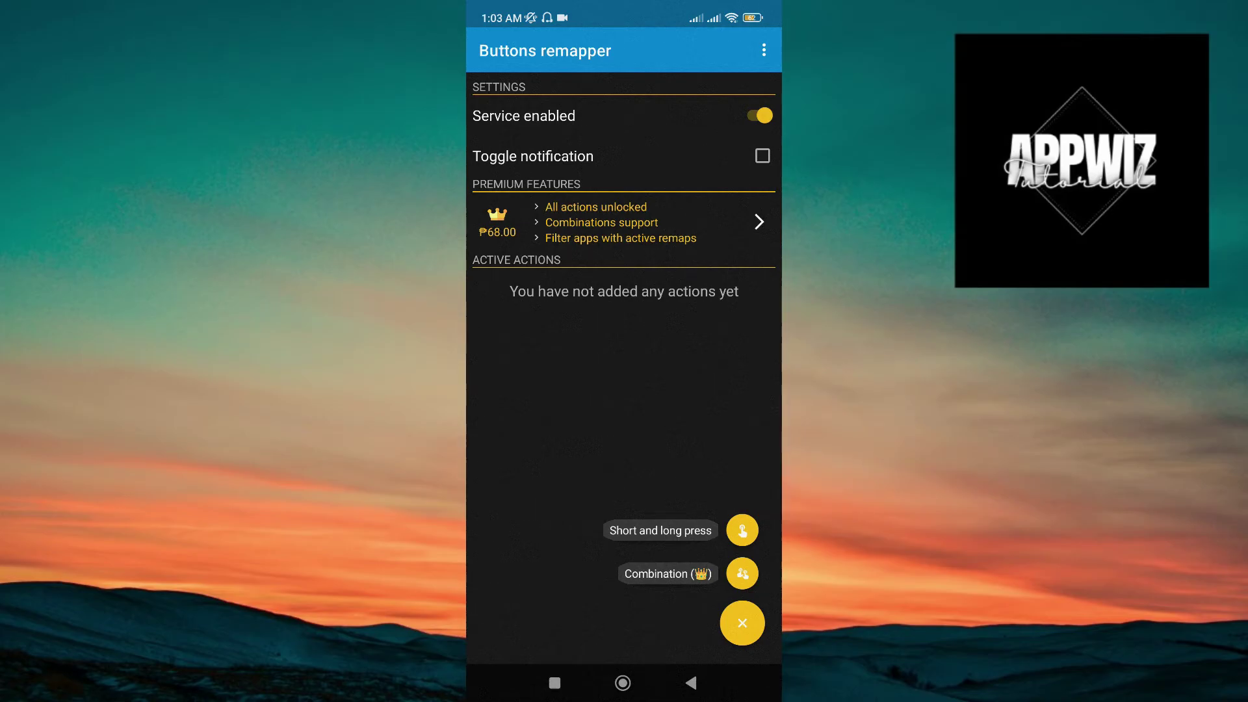
left_click(742, 531)
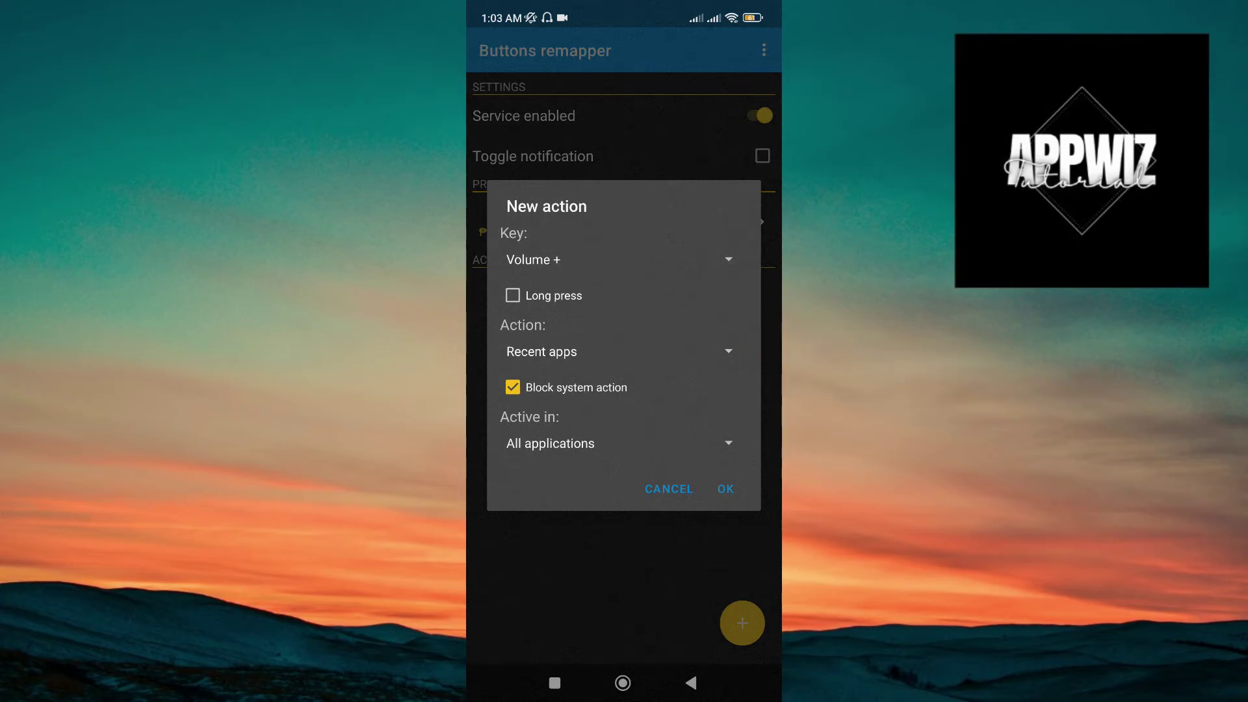
left_click(730, 260)
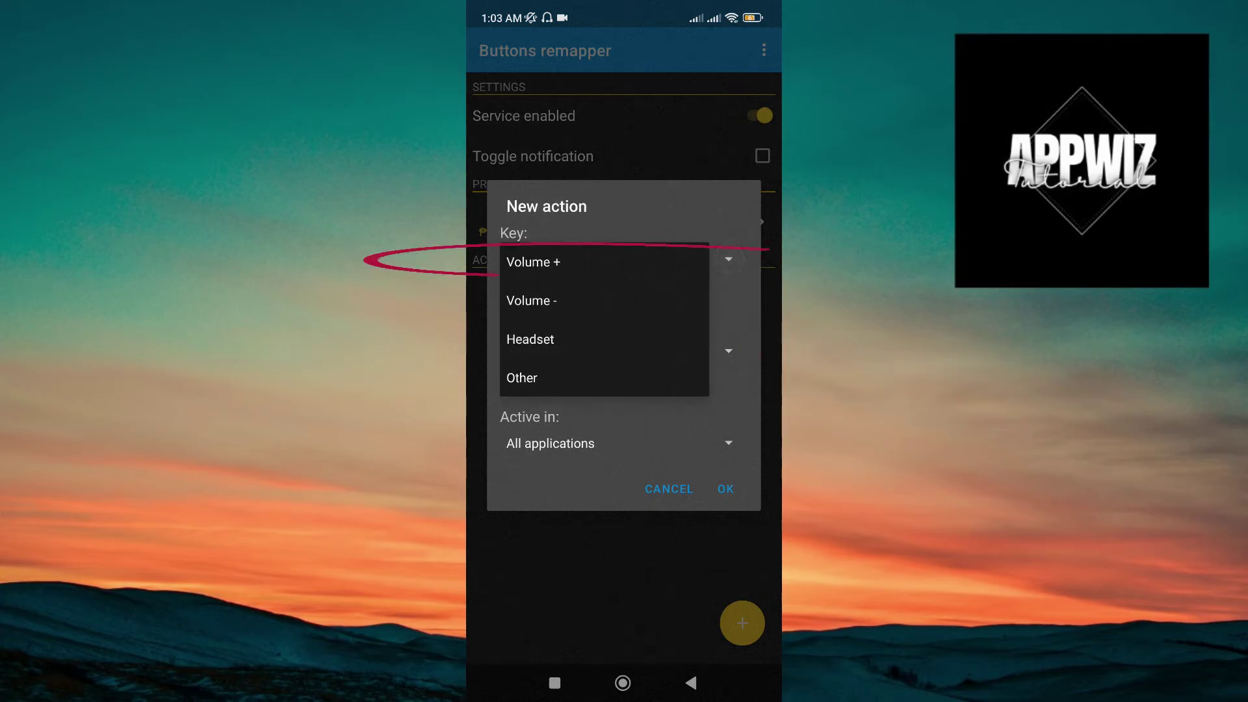
left_click(546, 261)
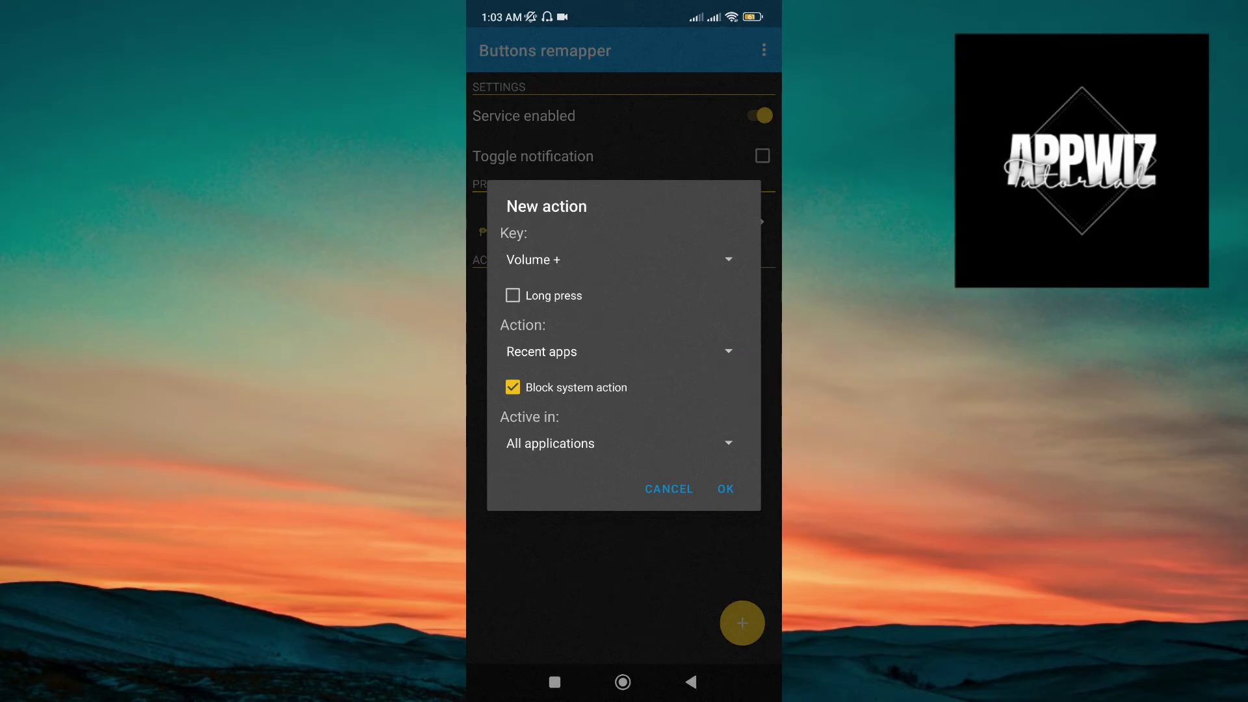
left_click(614, 352)
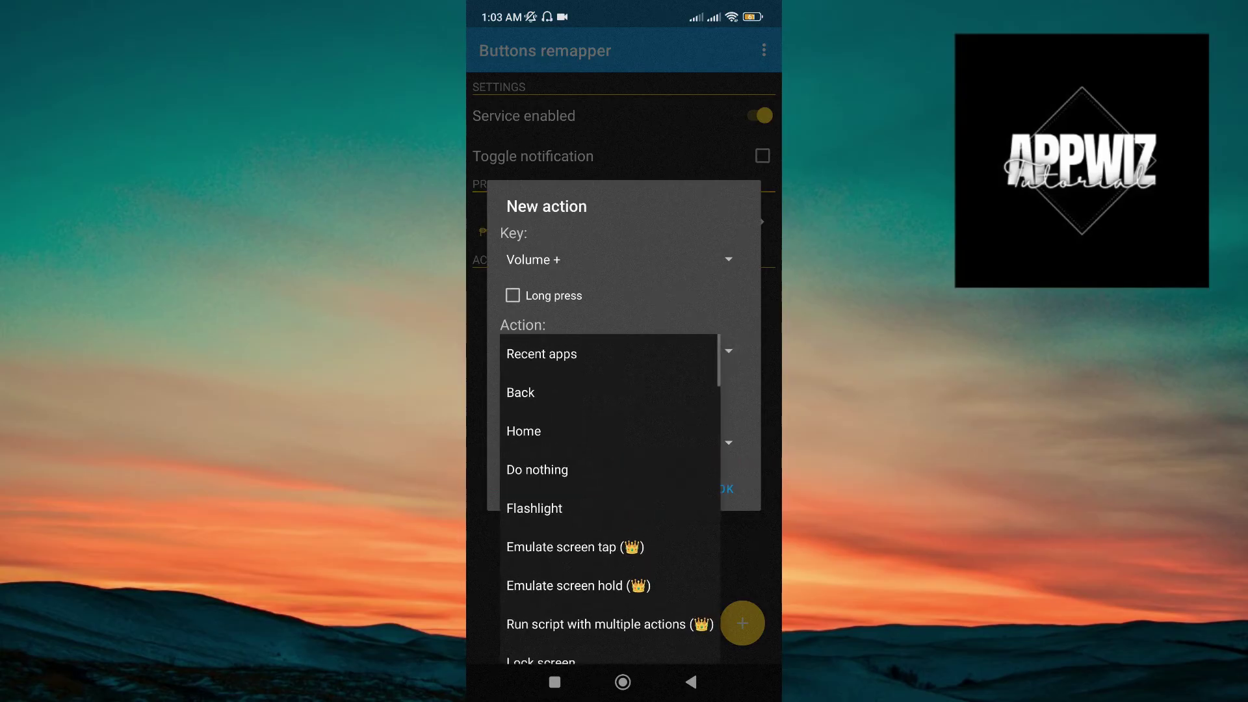
left_click(538, 469)
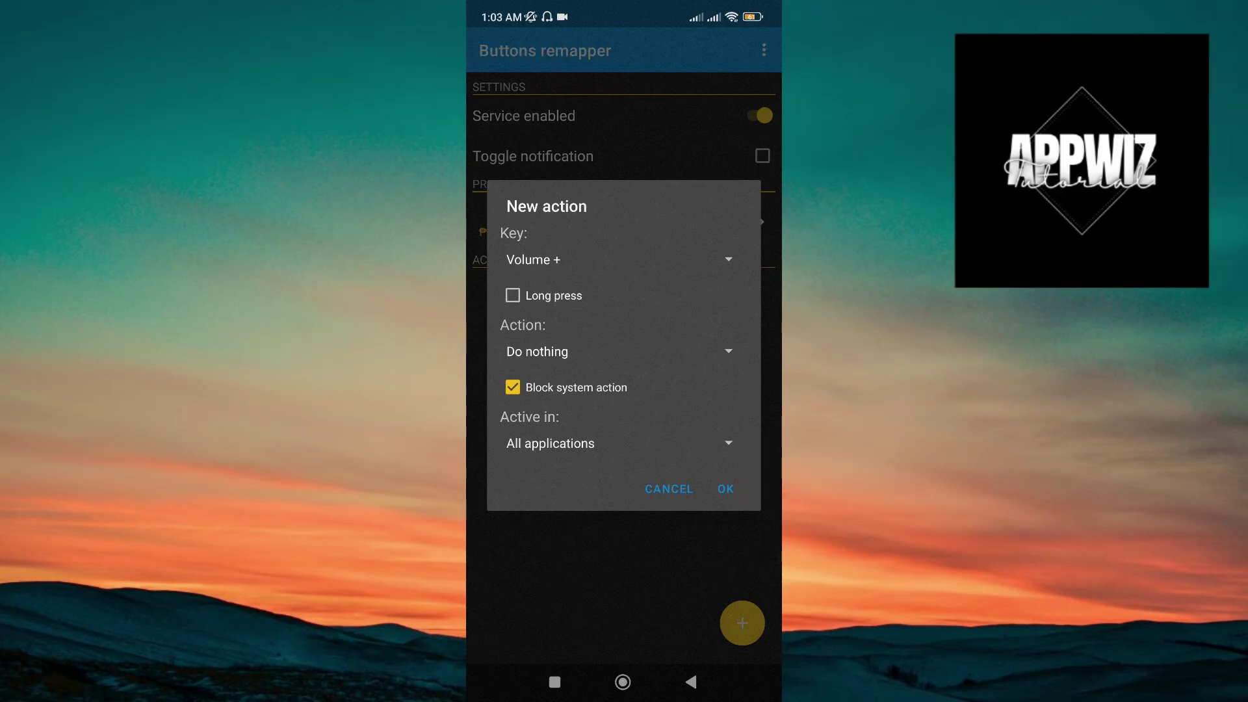
left_click(726, 488)
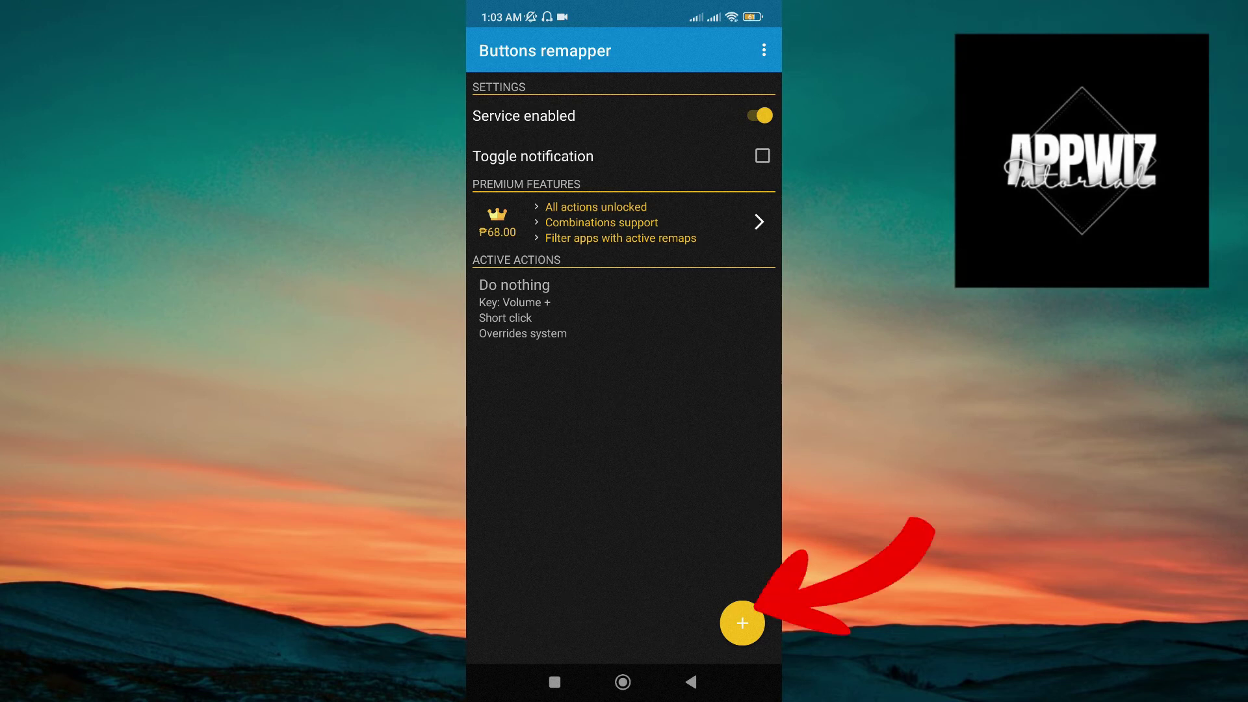
- Add a second short-and-long-press action setting Volume - to Do nothing
left_click(742, 622)
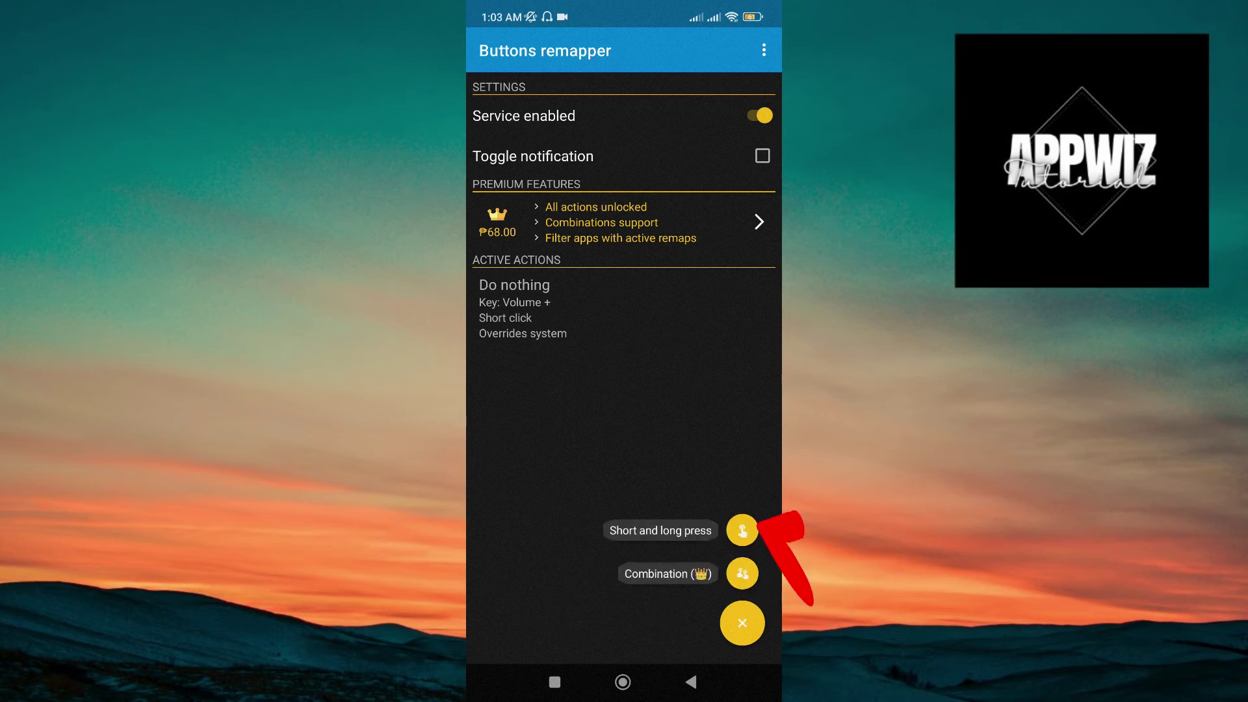
left_click(743, 531)
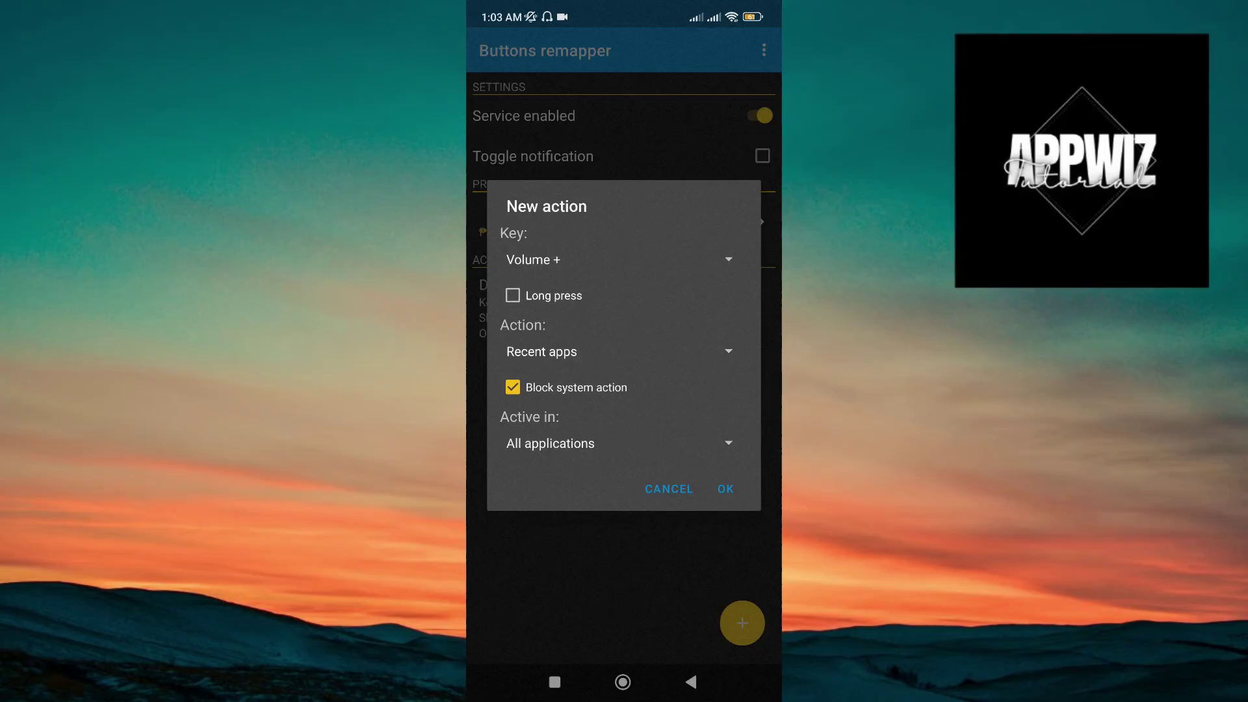
left_click(729, 259)
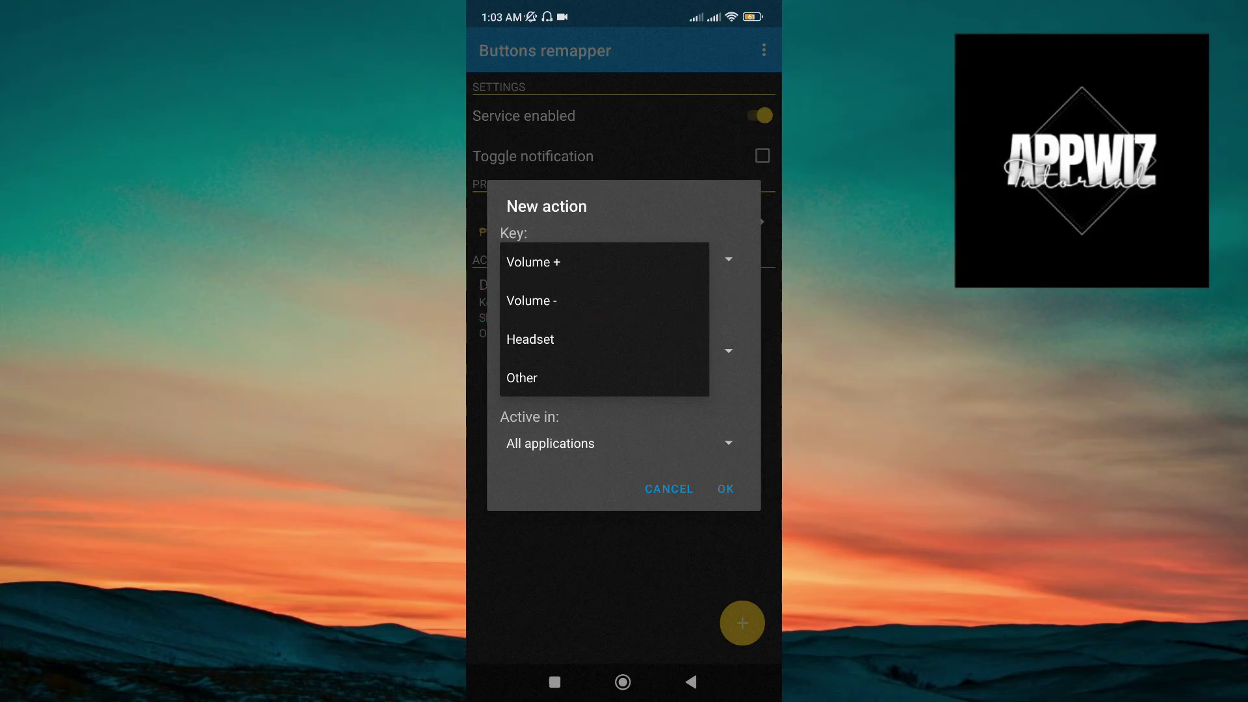
left_click(532, 301)
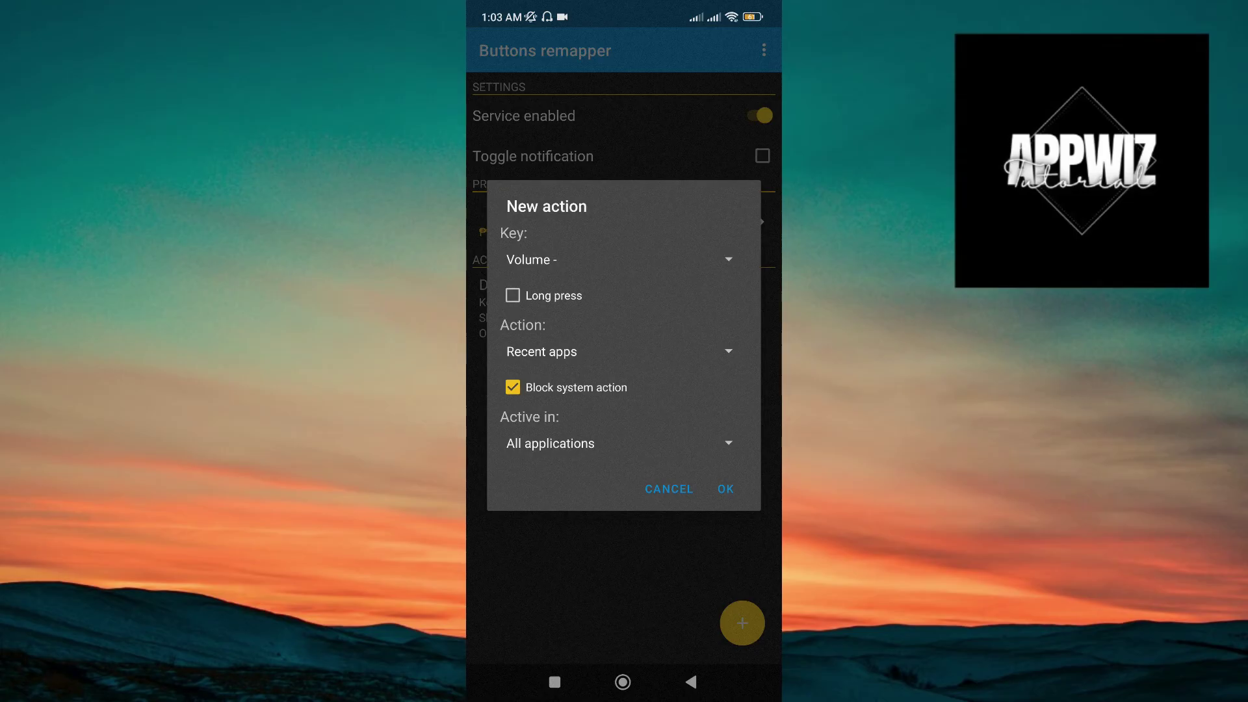
left_click(620, 351)
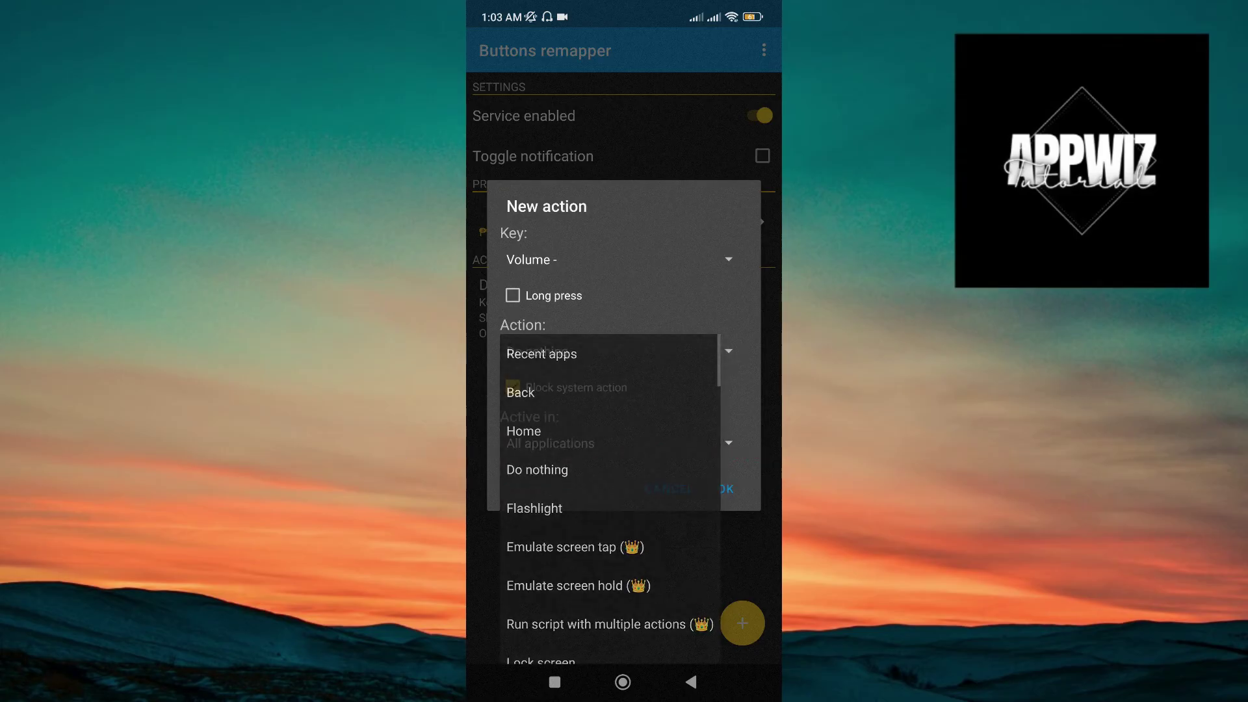
left_click(538, 469)
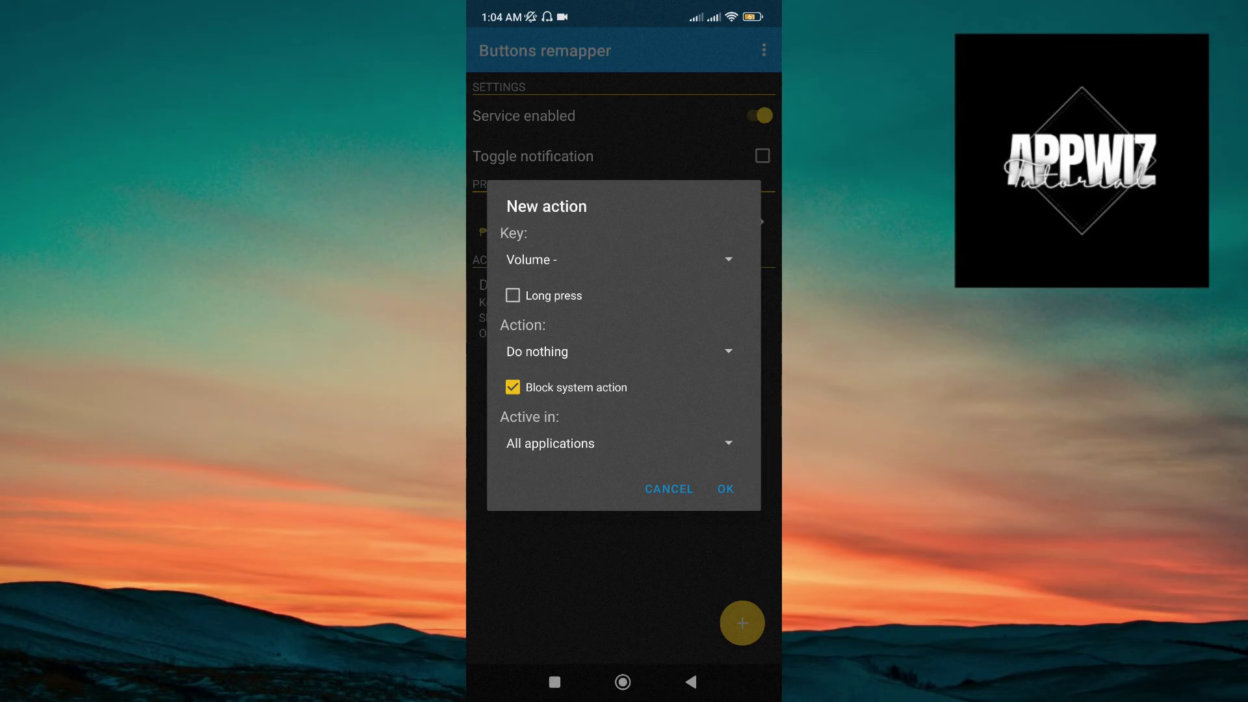
left_click(726, 489)
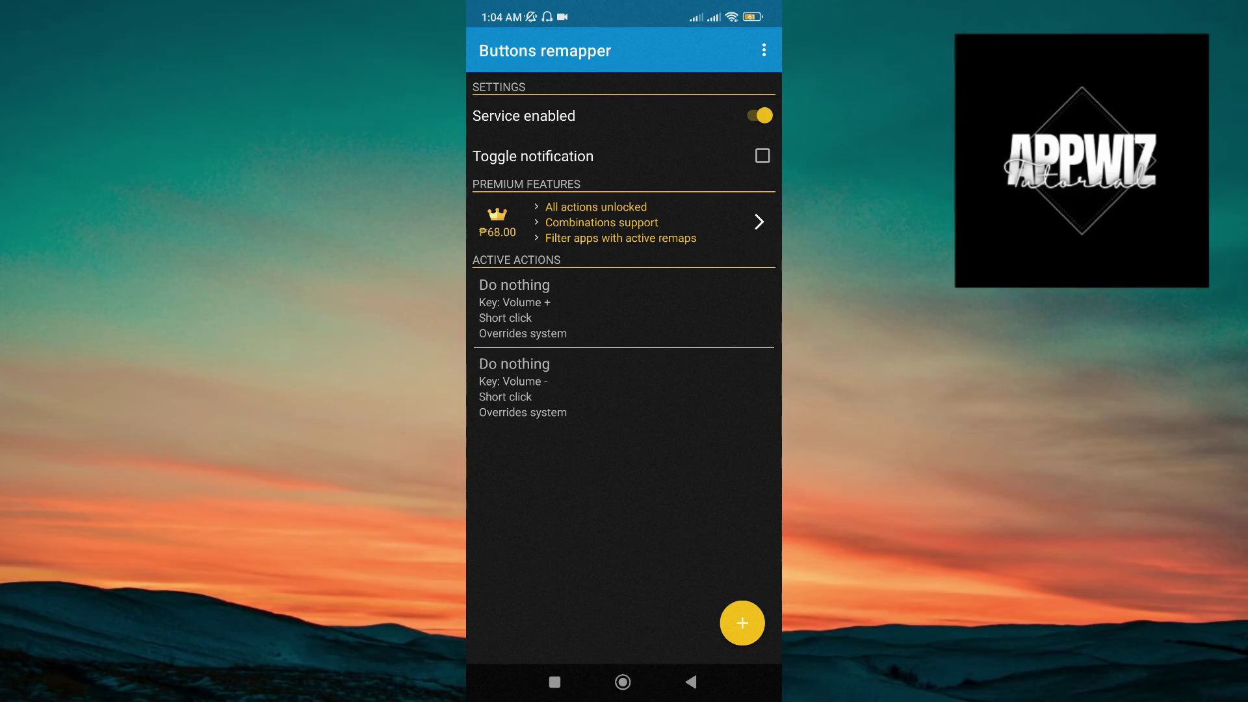
- Delete the Volume + and Volume - actions so no remappings remain
left_click(585, 308)
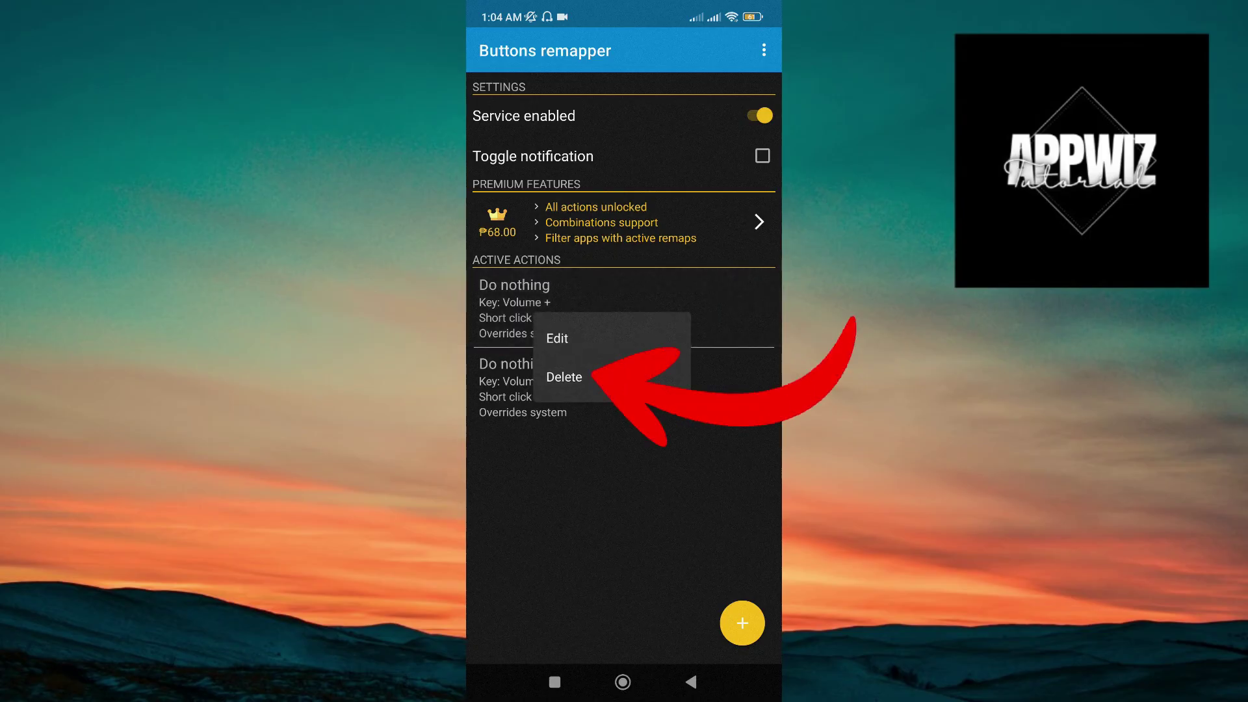
left_click(565, 377)
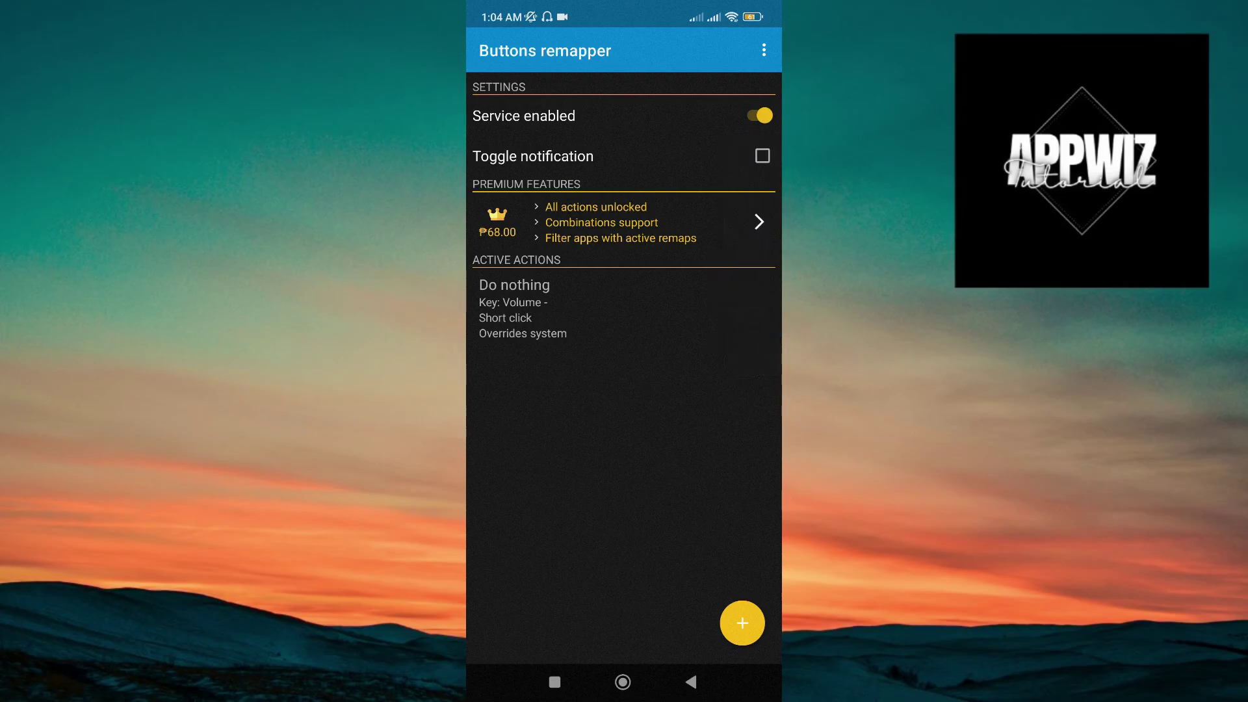
left_click(547, 307)
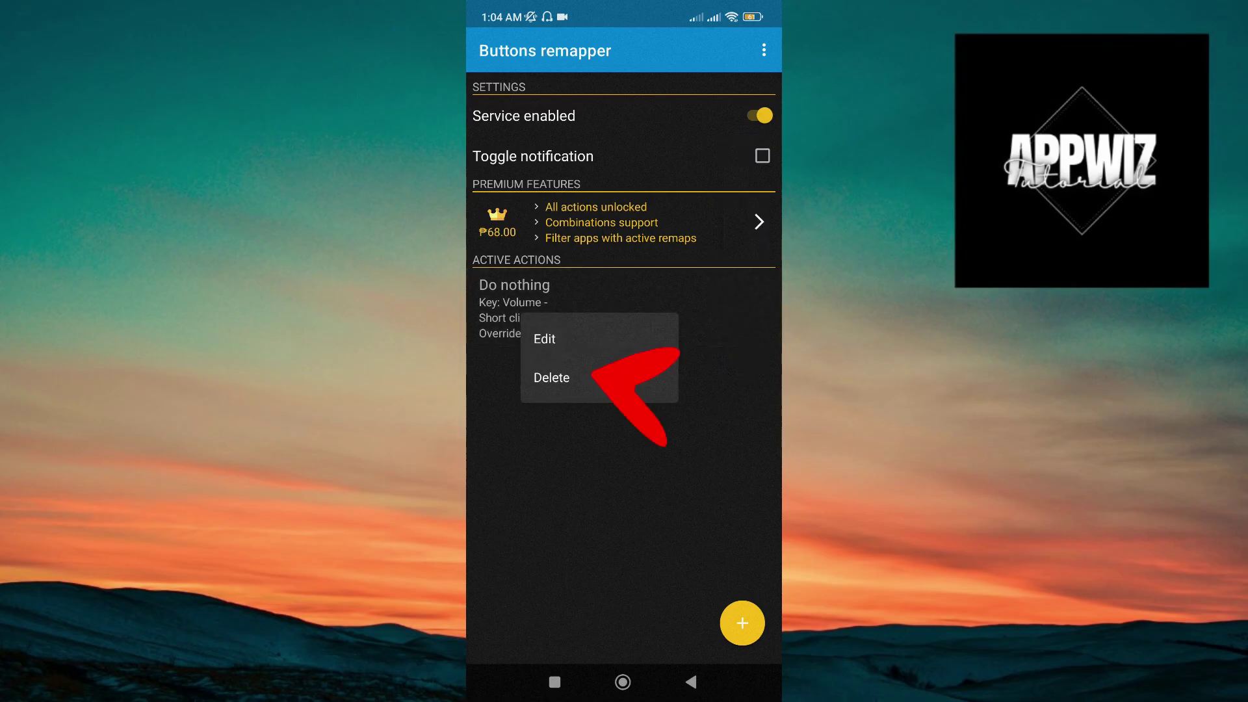
left_click(553, 377)
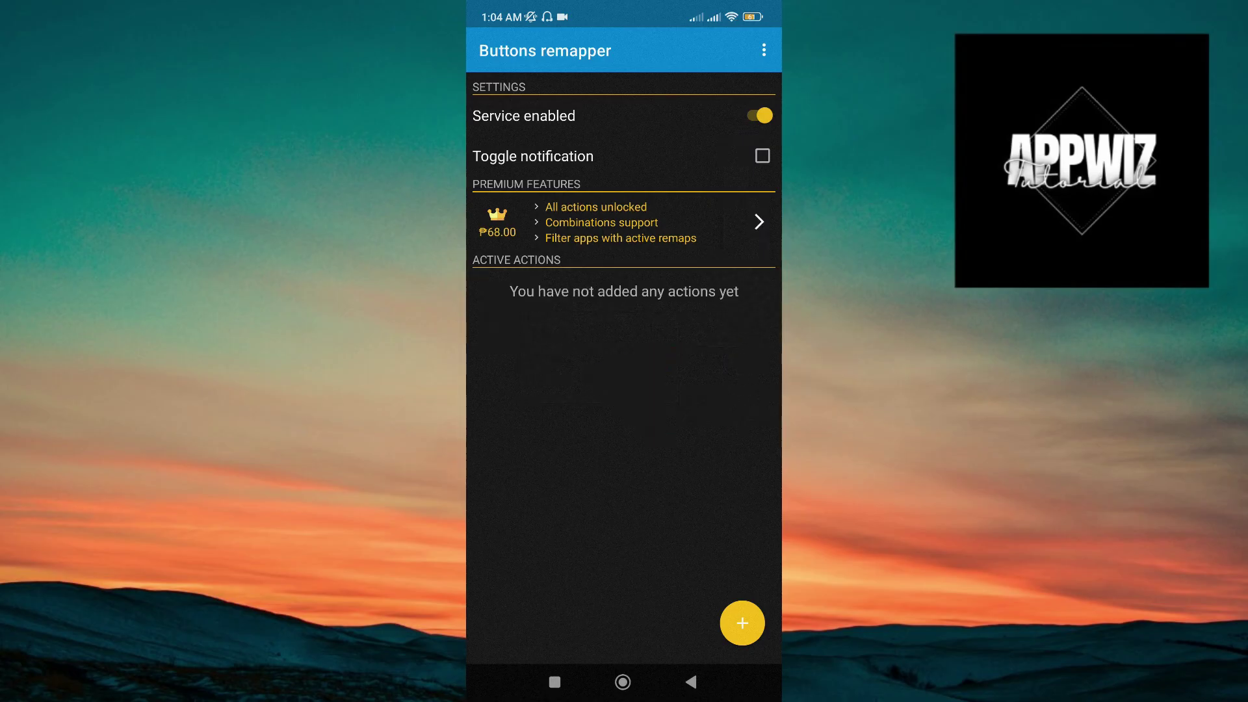
- Lower the volume twice with the hardware button to confirm it works, then return Home
key("XF86AudioLowerVolume")
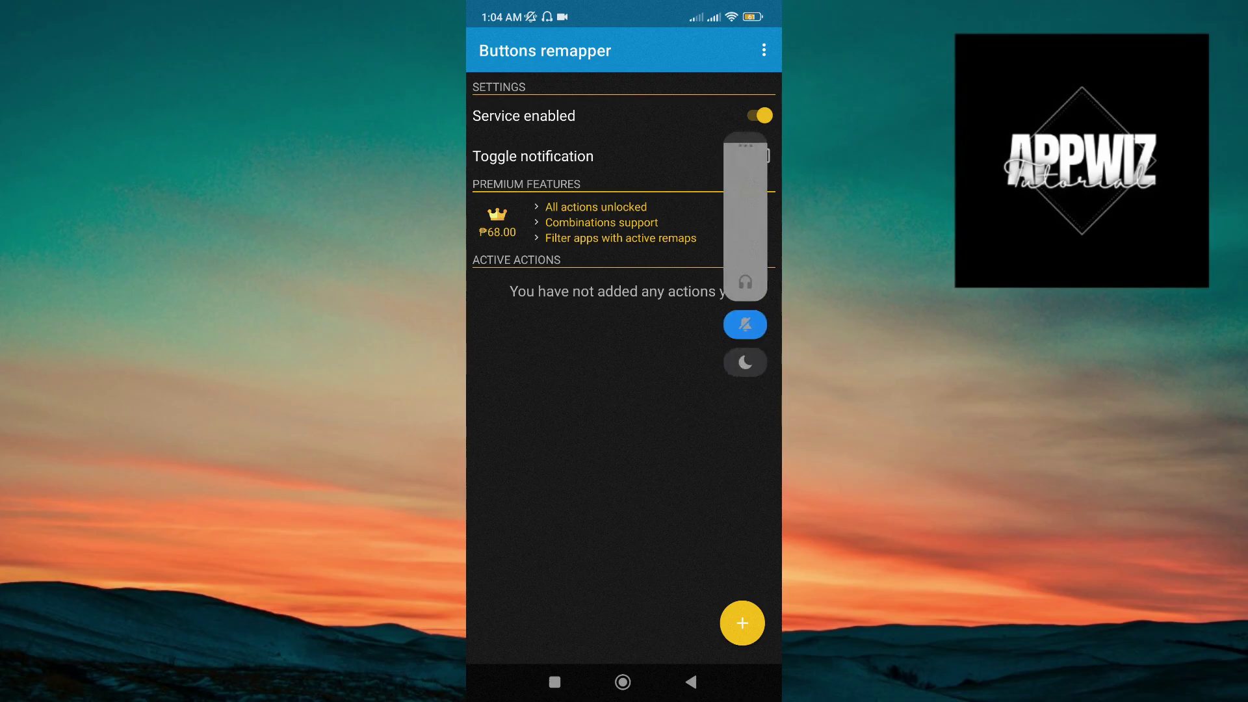
key("XF86AudioLowerVolume")
key("XF86AudioLowerVolume")
key("XF86AudioLowerVolume")
key("XF86AudioLowerVolume")
key("XF86AudioLowerVolume")
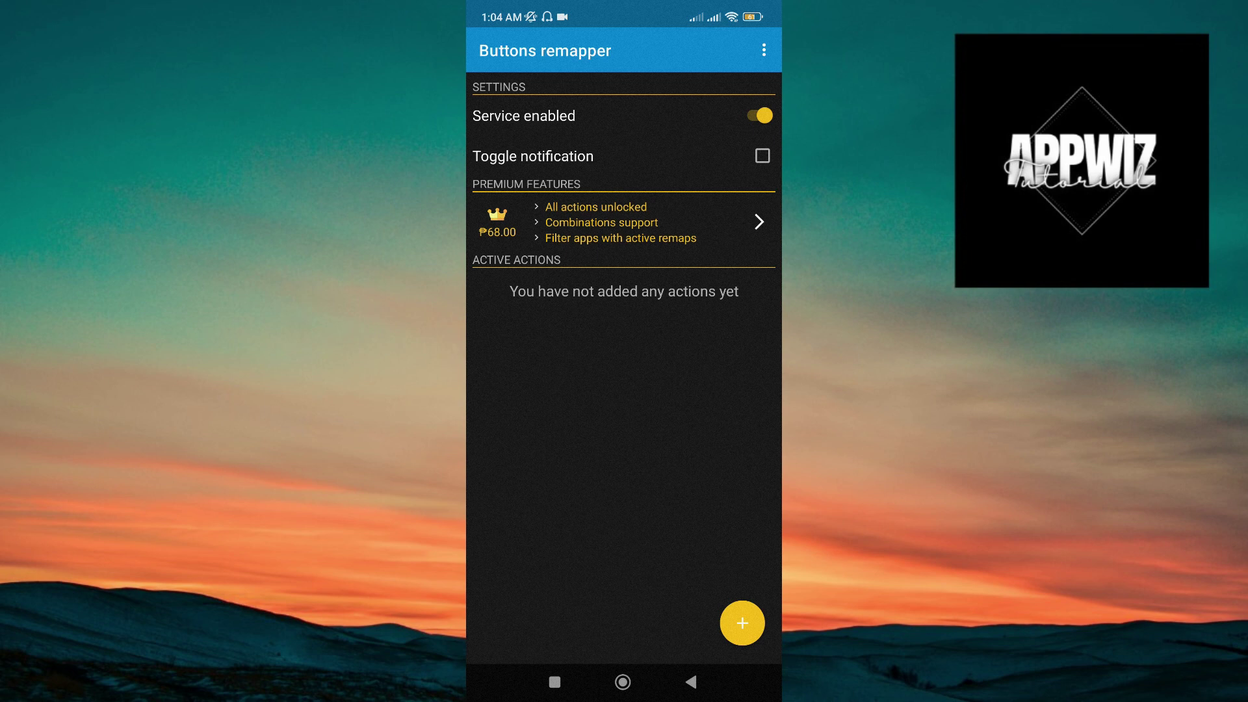
key("Home")
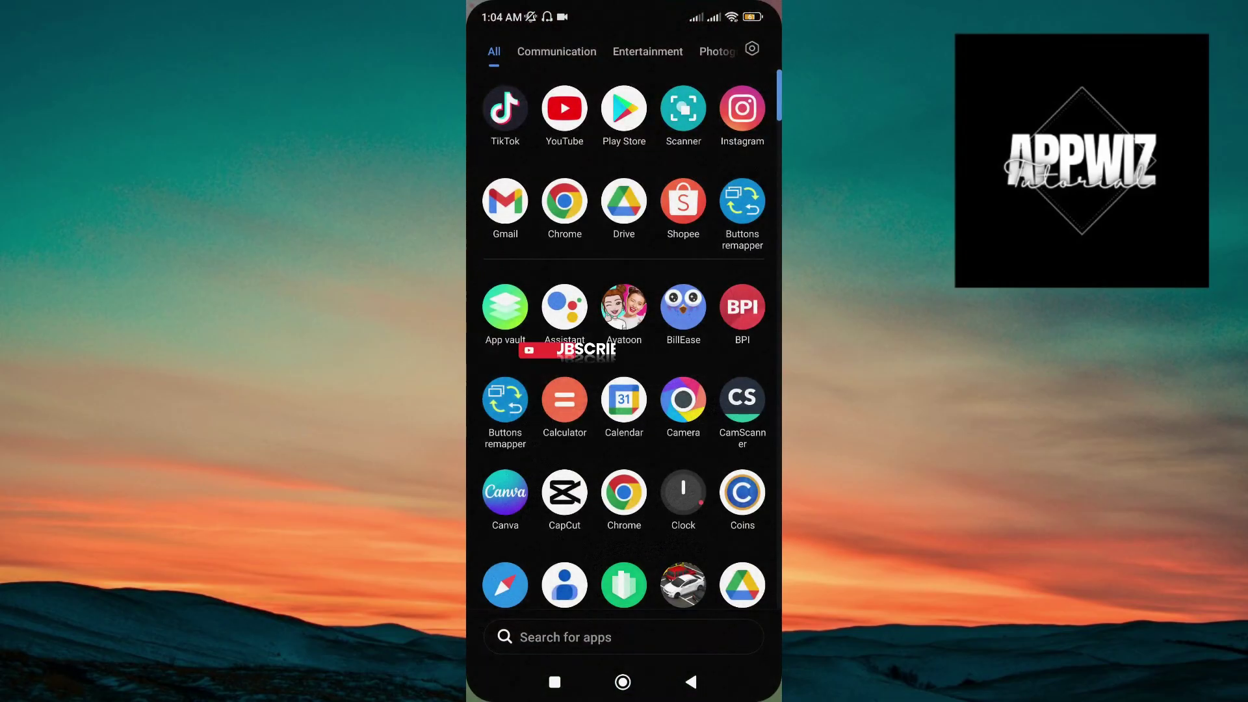